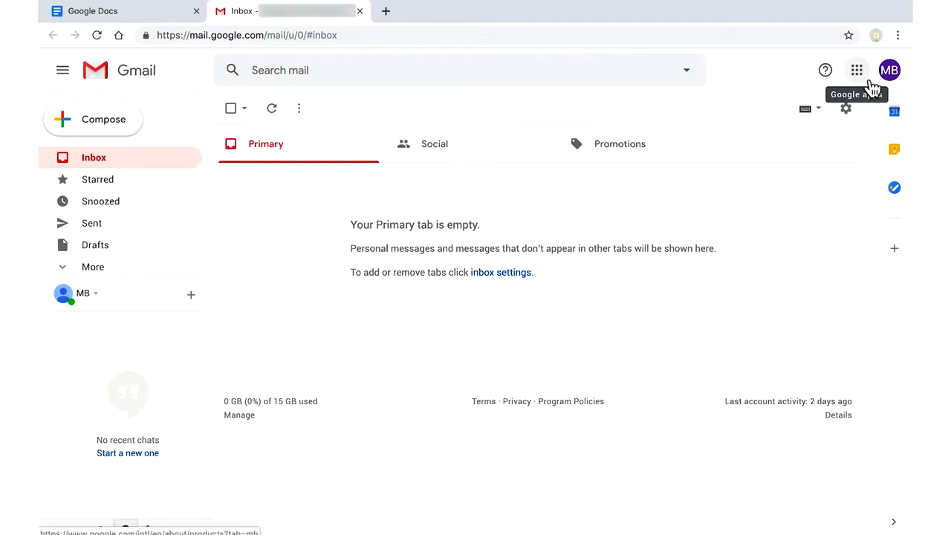
- Open Google Docs in a new tab from Gmail's Google apps grid
left_click(872, 89)
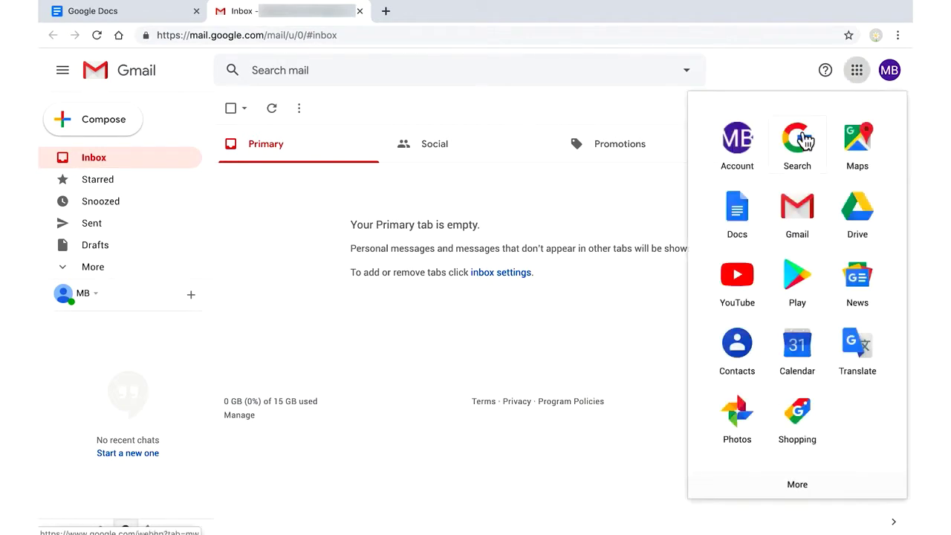
left_click(750, 226)
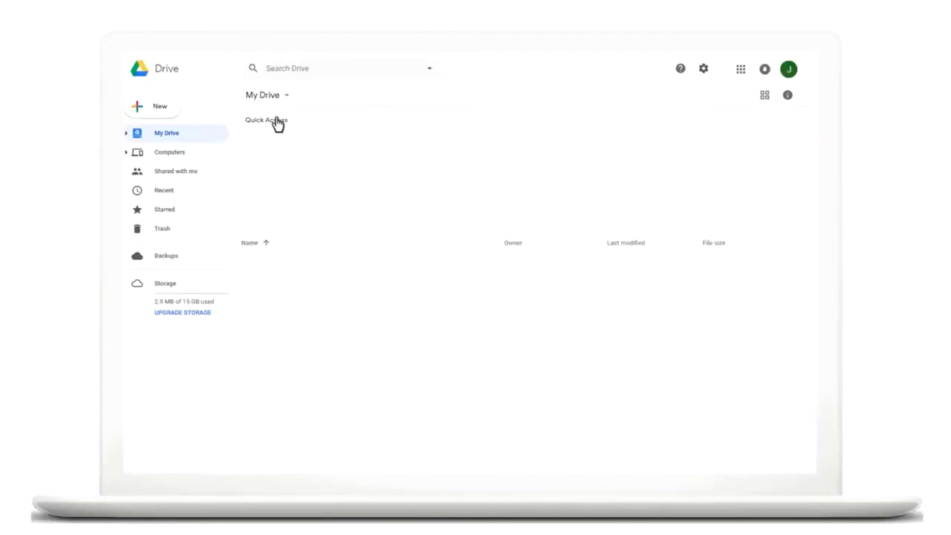
- Start a new file from the Coral meeting notes template
left_click(152, 105)
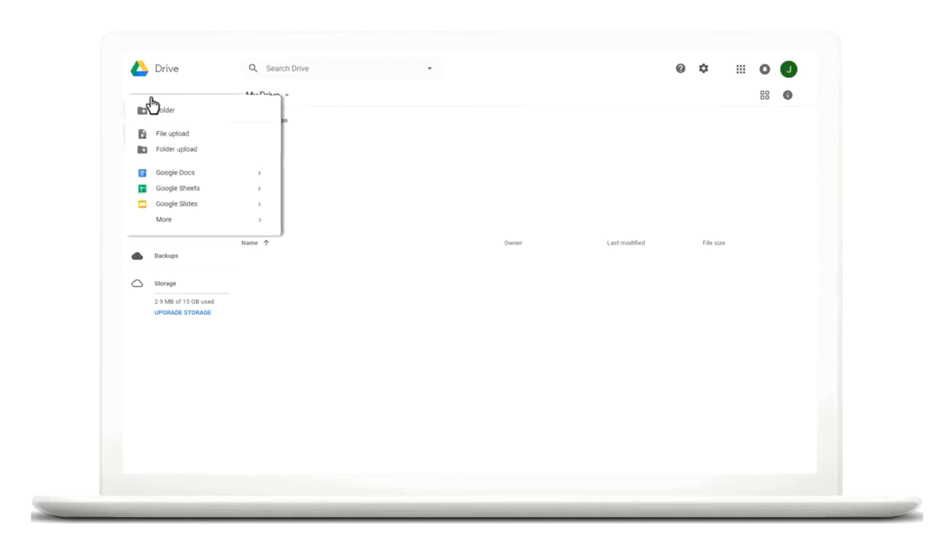
mouse_move(260, 170)
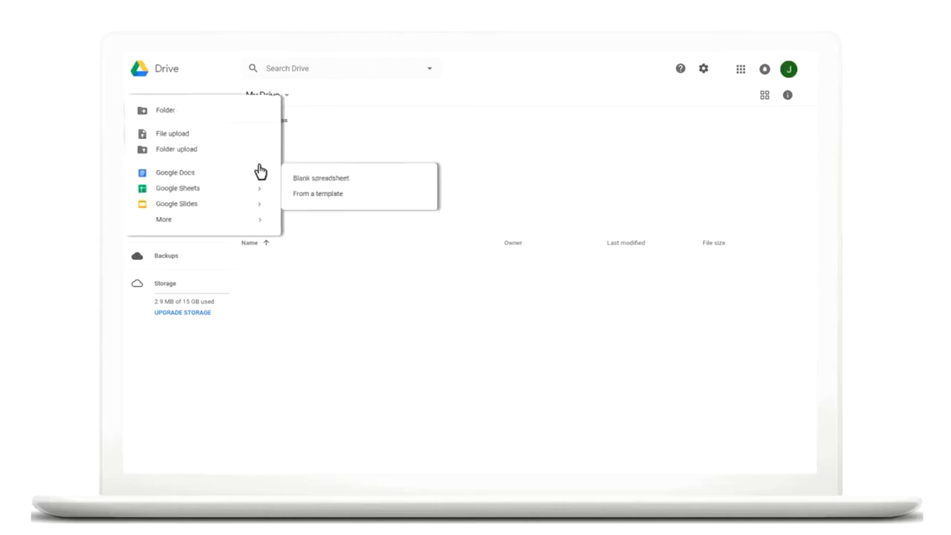
left_click(314, 195)
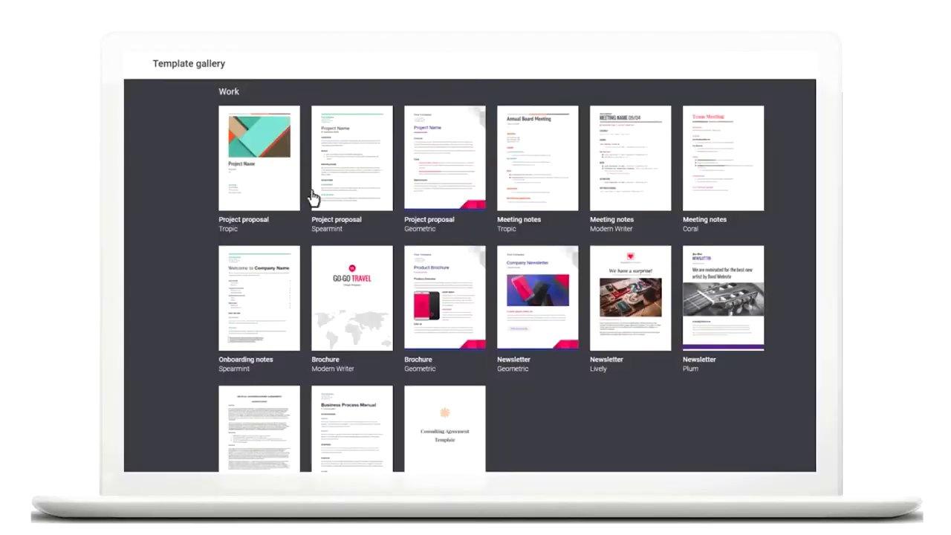
left_click(713, 161)
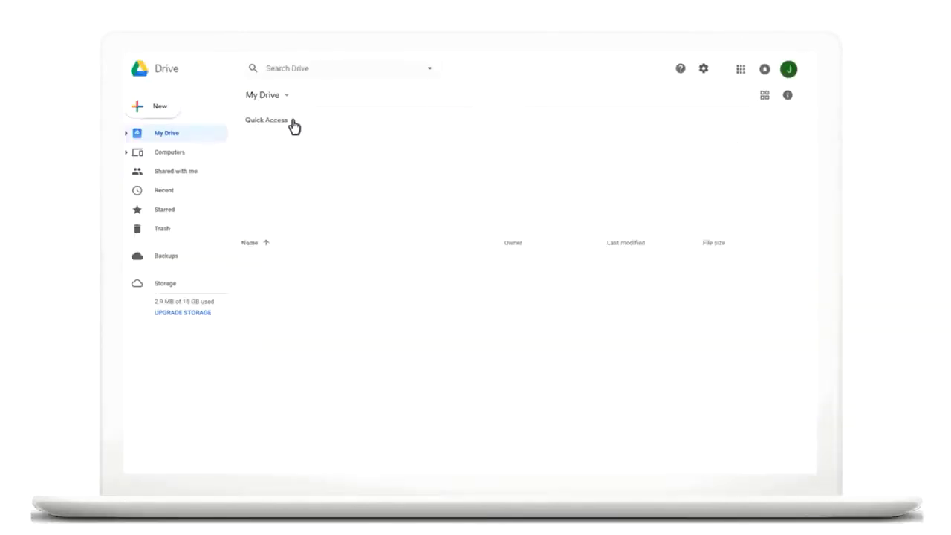
- Return to the template gallery and start a new resume document
left_click(155, 105)
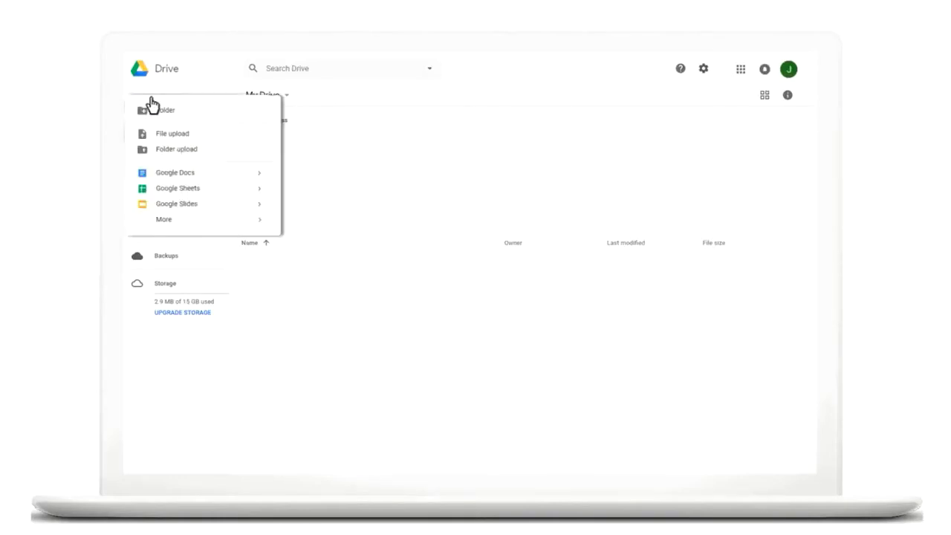
mouse_move(260, 172)
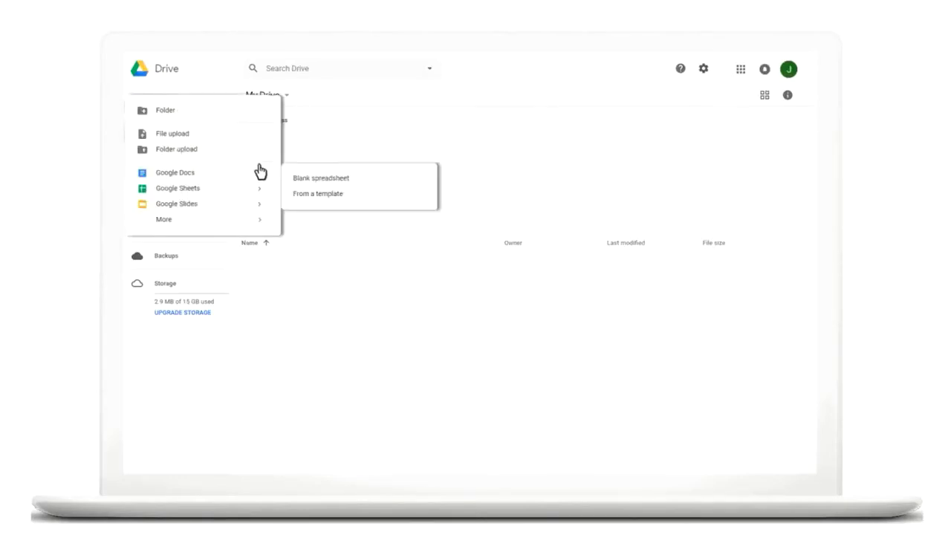
left_click(312, 194)
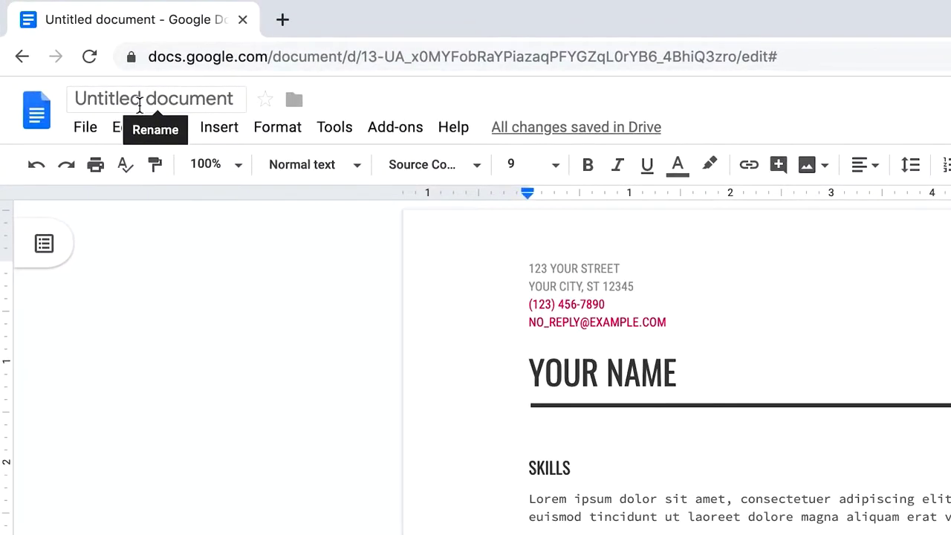
- Rename the untitled document to 'MB's Resume'
left_click(139, 104)
type("MB's ")
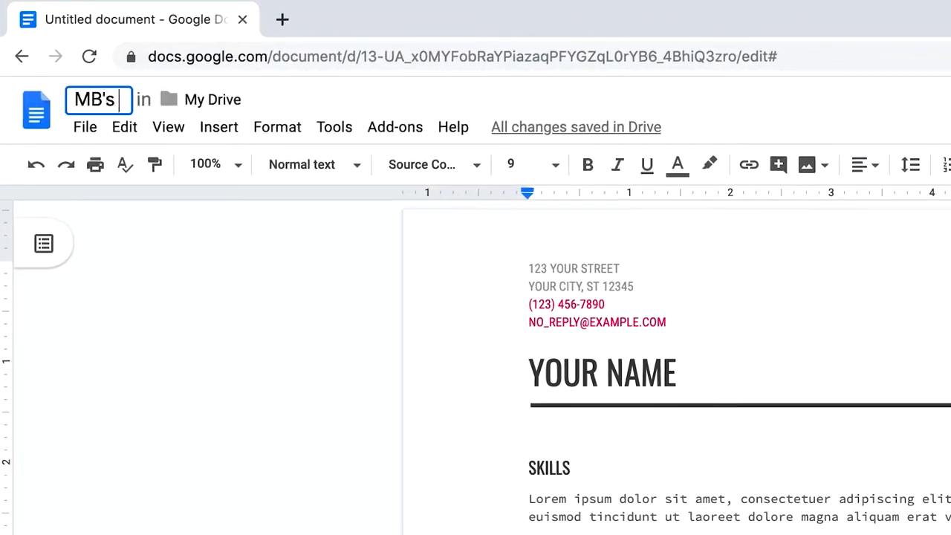
type("Resume")
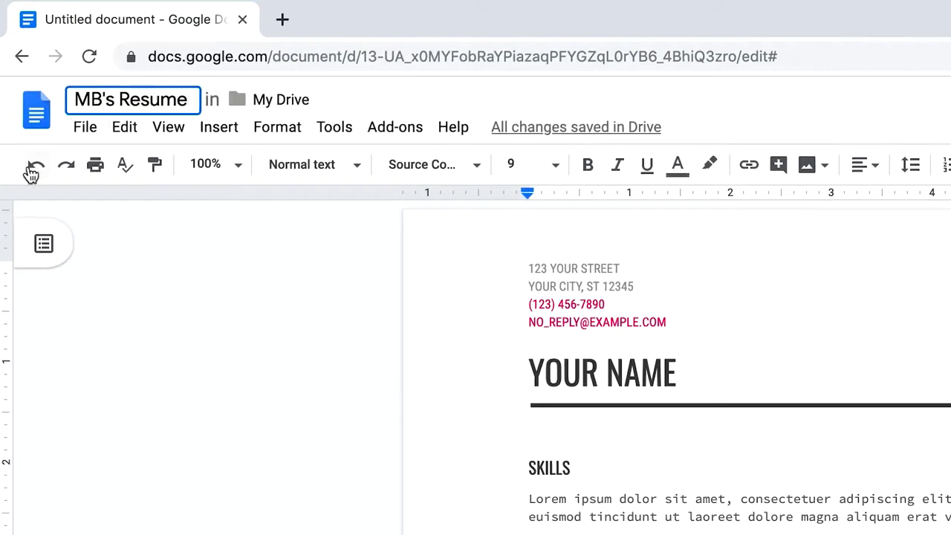
left_click(236, 377)
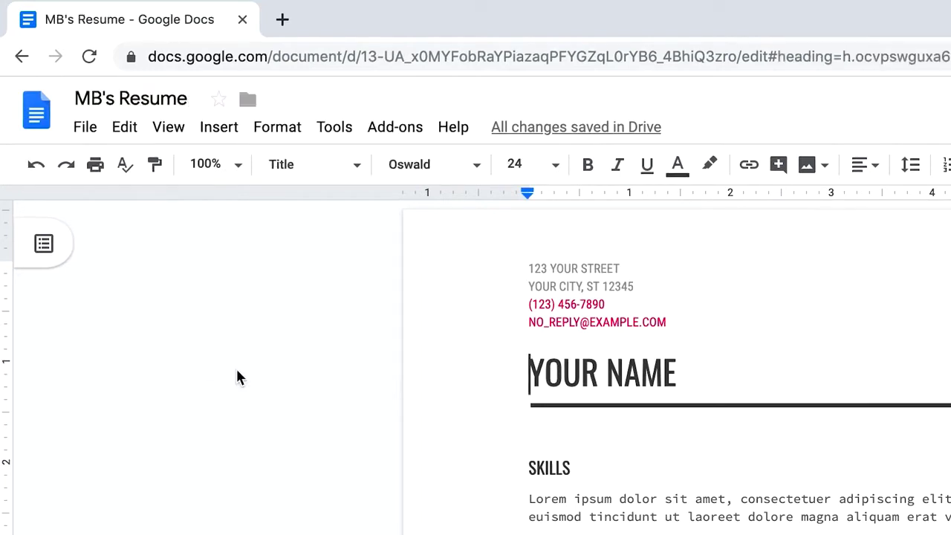
left_click(87, 133)
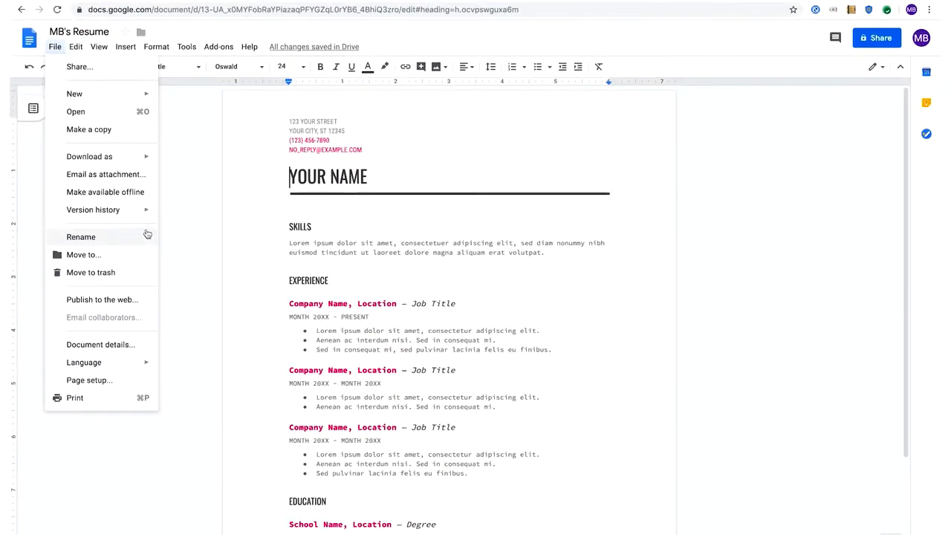
left_click(174, 231)
- Replace the YOUR NAME heading with the owner's full name and delete the Skills section
left_click_drag(367, 176, 298, 177)
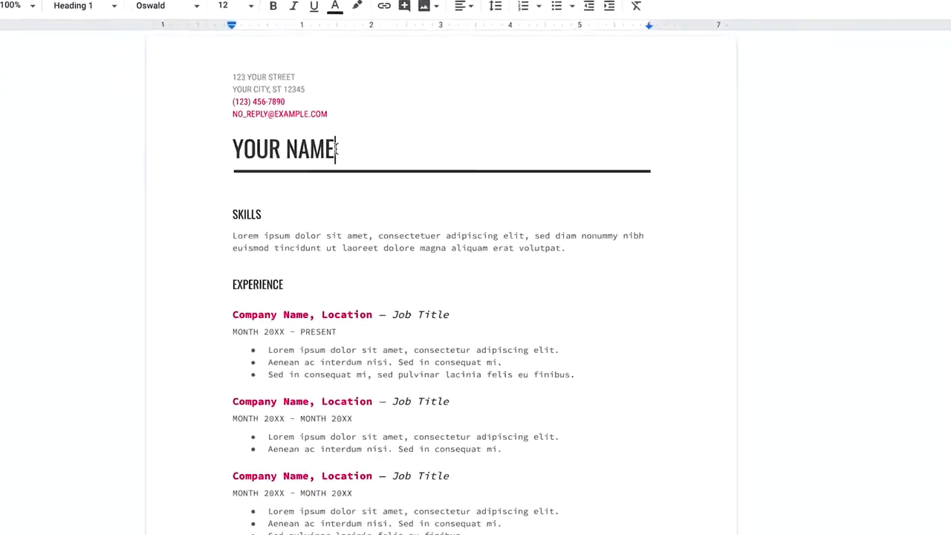
left_click_drag(165, 111, 149, 115)
type("MB")
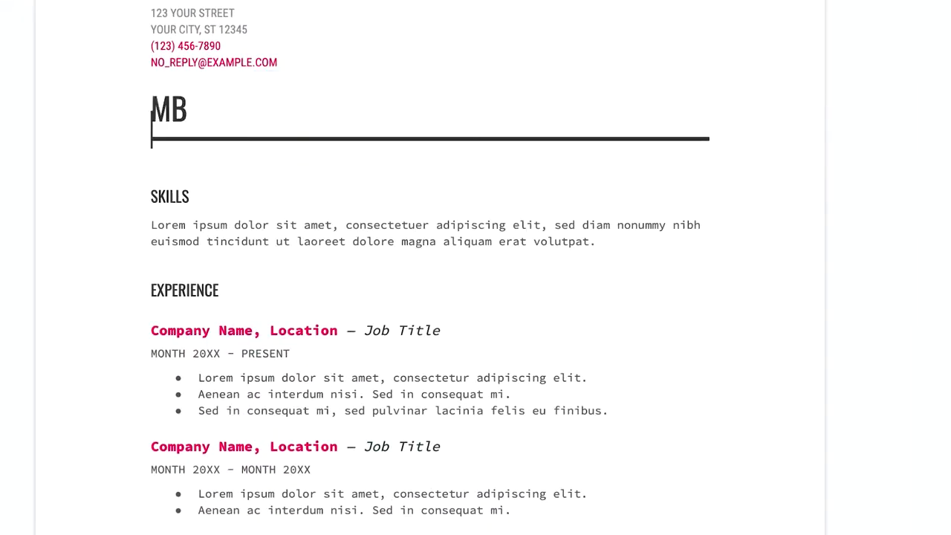
type(" McE")
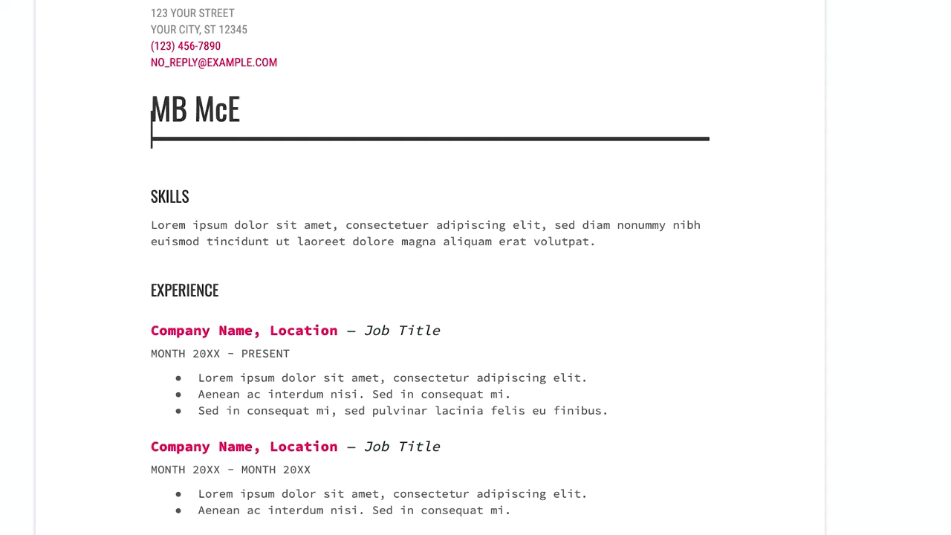
type("xample")
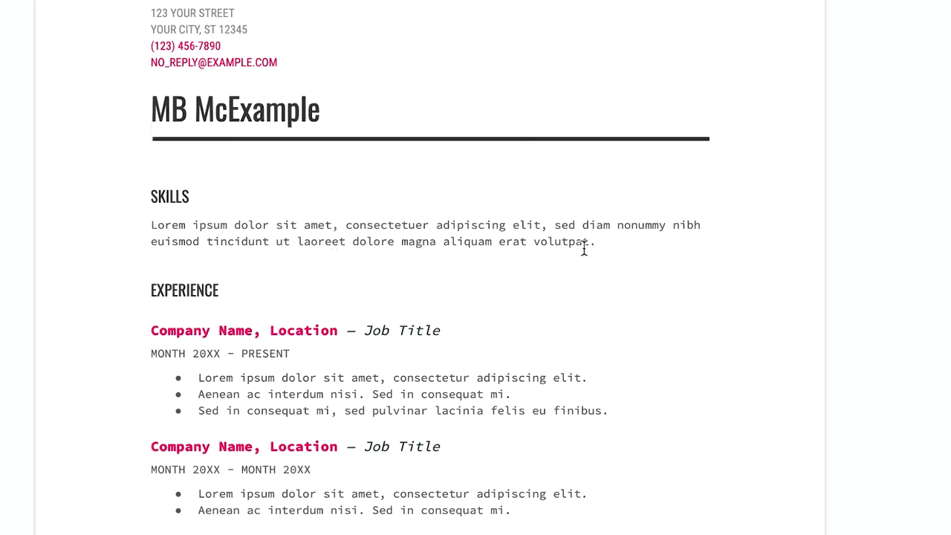
left_click_drag(620, 243, 142, 192)
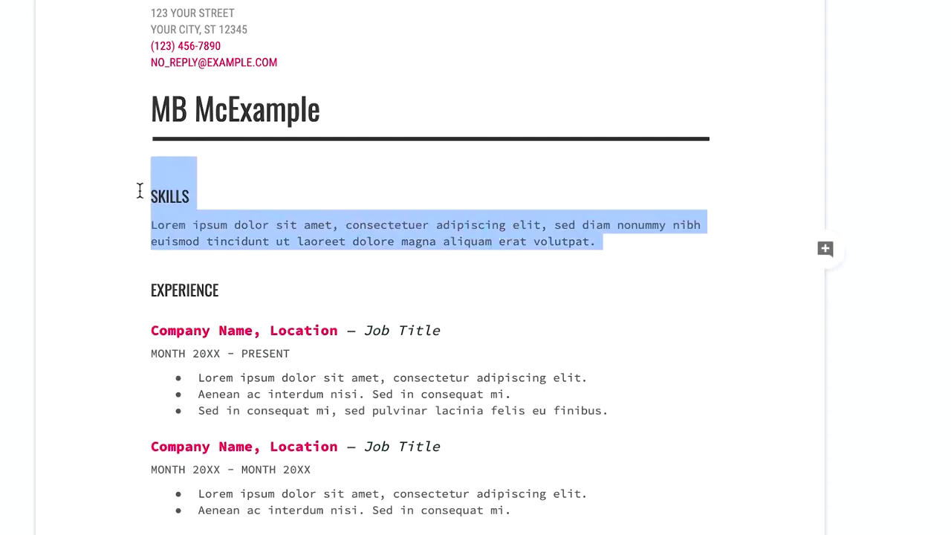
key("Delete")
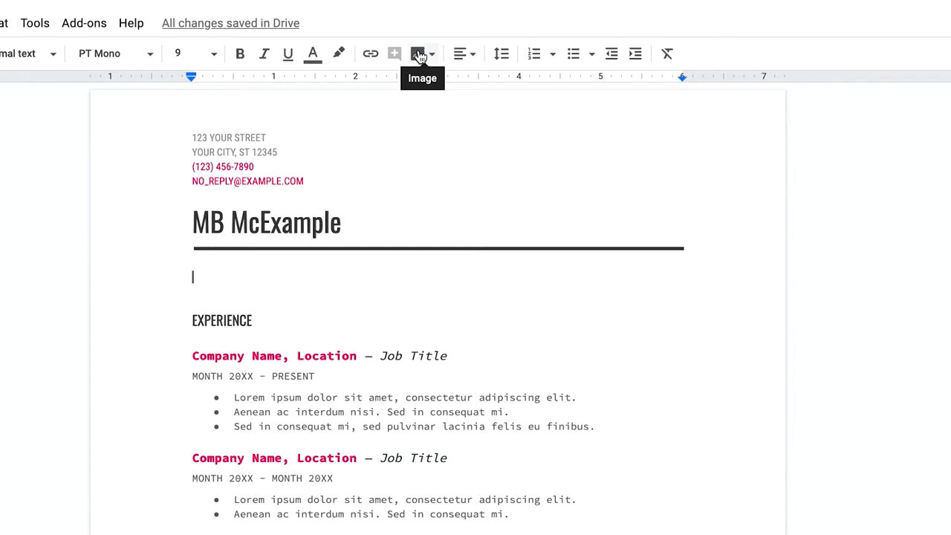
- Insert the MB.png photo from Google Drive into the resume
left_click(418, 54)
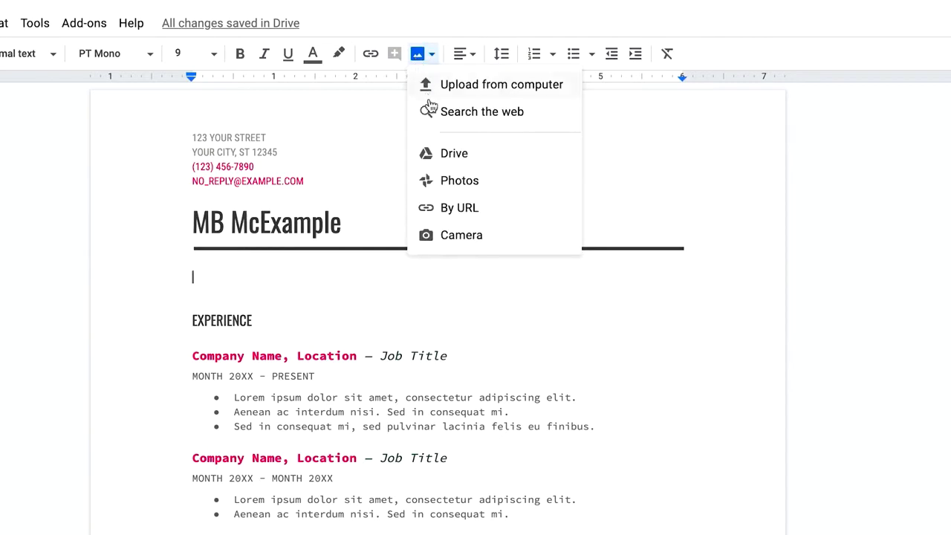
left_click(452, 163)
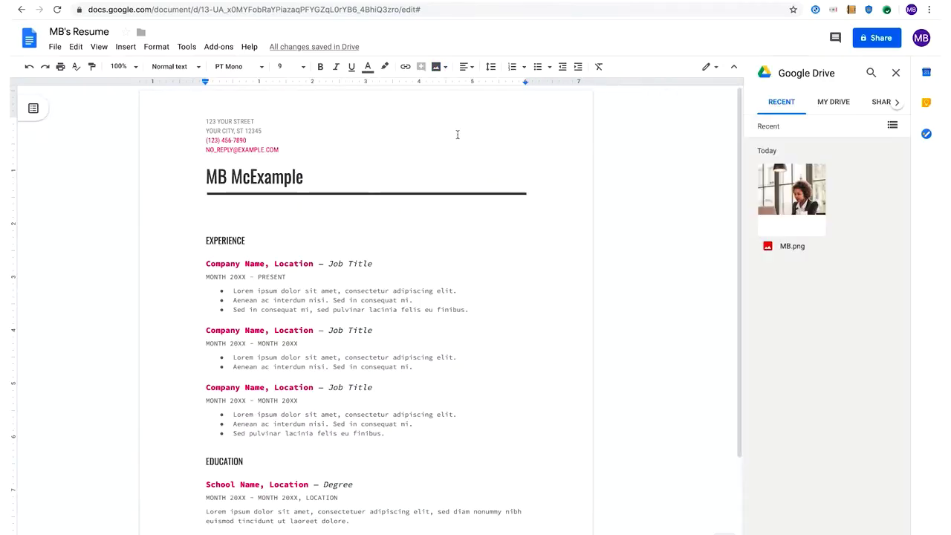
double_click(803, 199)
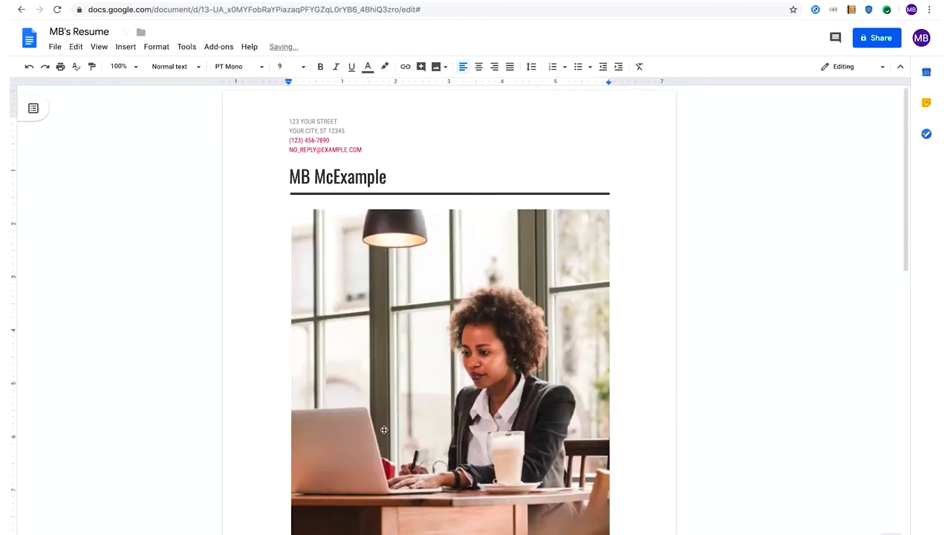
- Shrink the photo to about half size, wrap text around it, and place it beside Experience
left_click(357, 473)
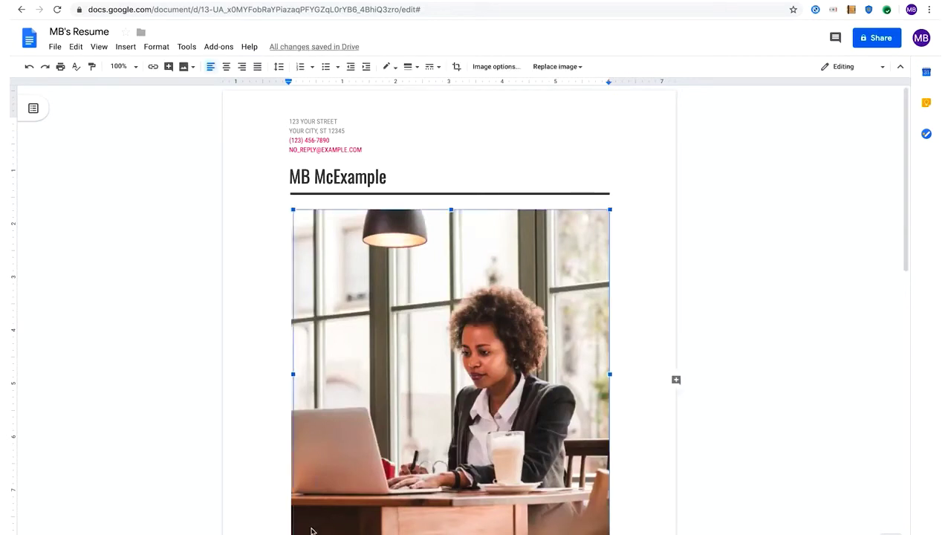
left_click_drag(312, 528, 504, 354)
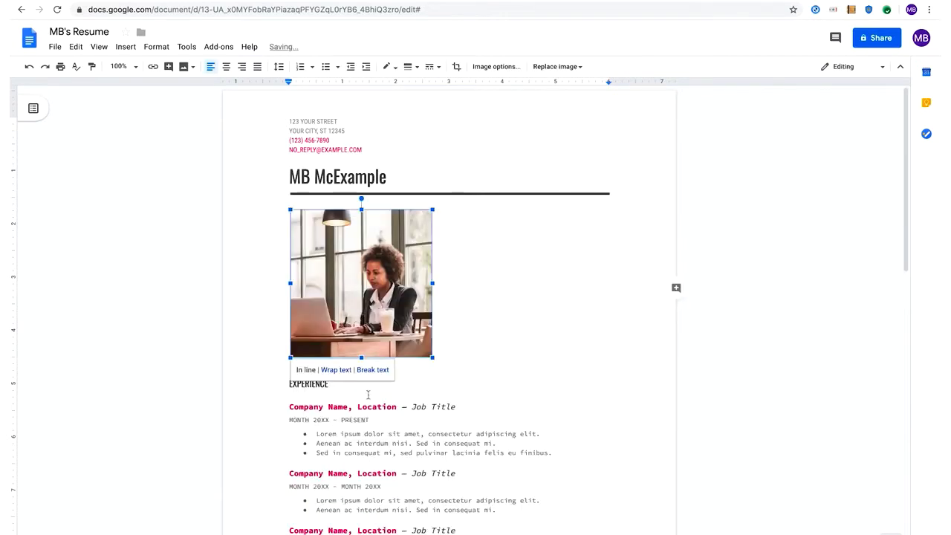
left_click(332, 374)
left_click_drag(341, 292, 554, 287)
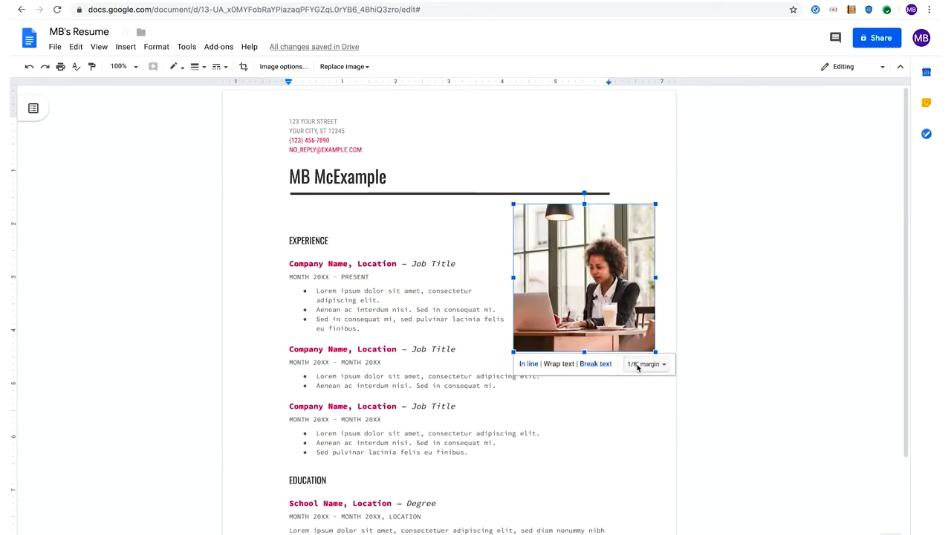
- Set the photo's wrap margin to 1/16 inch beside the Experience section
left_click(664, 365)
left_click(634, 405)
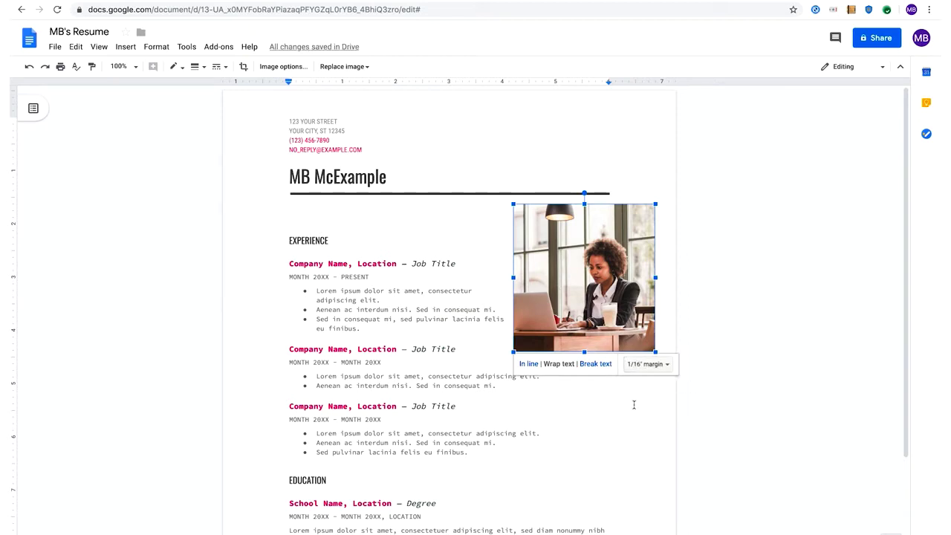
left_click(286, 68)
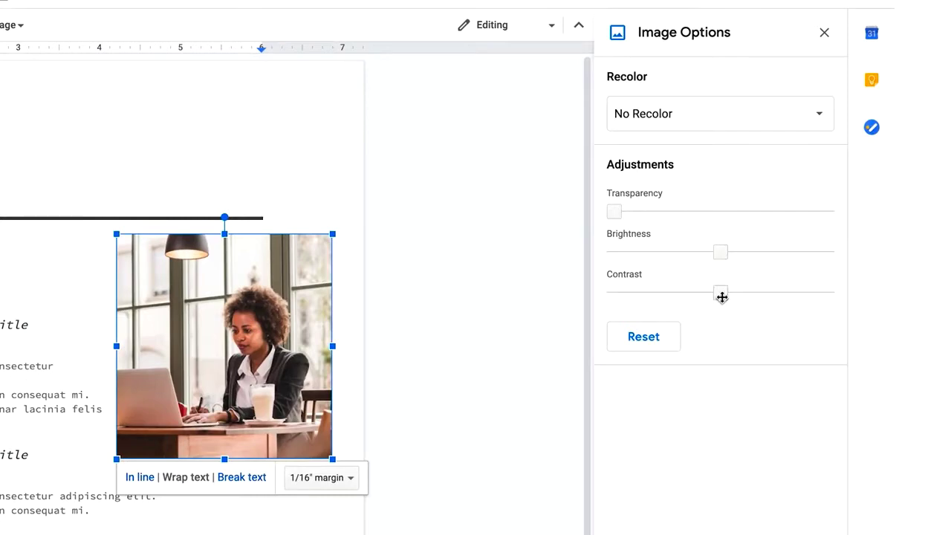
left_click(824, 32)
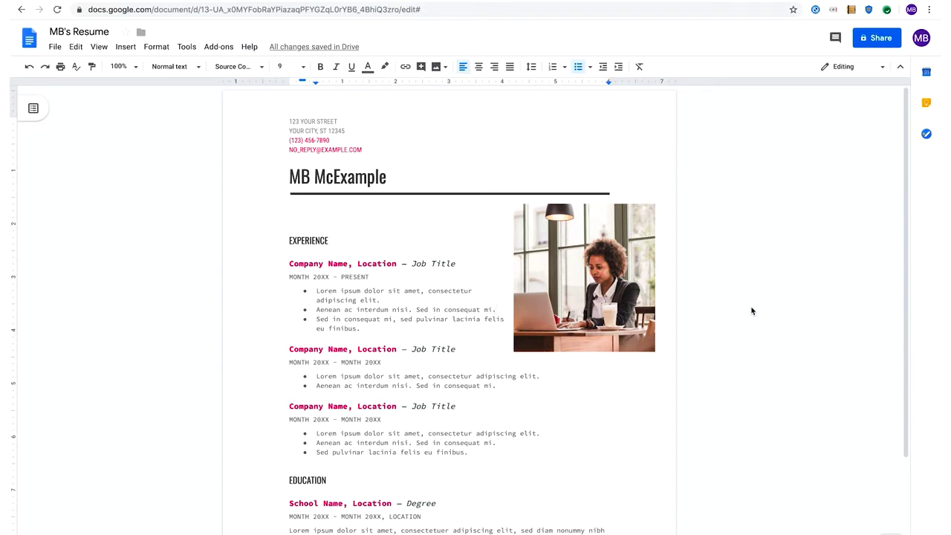
- Share the resume with the collaborator's e-mail address, keeping Can edit permission
left_click(876, 38)
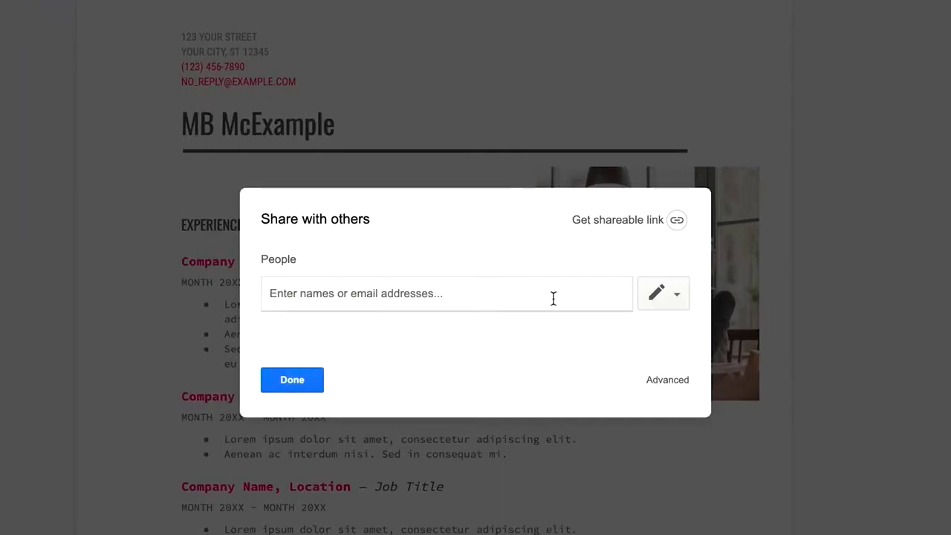
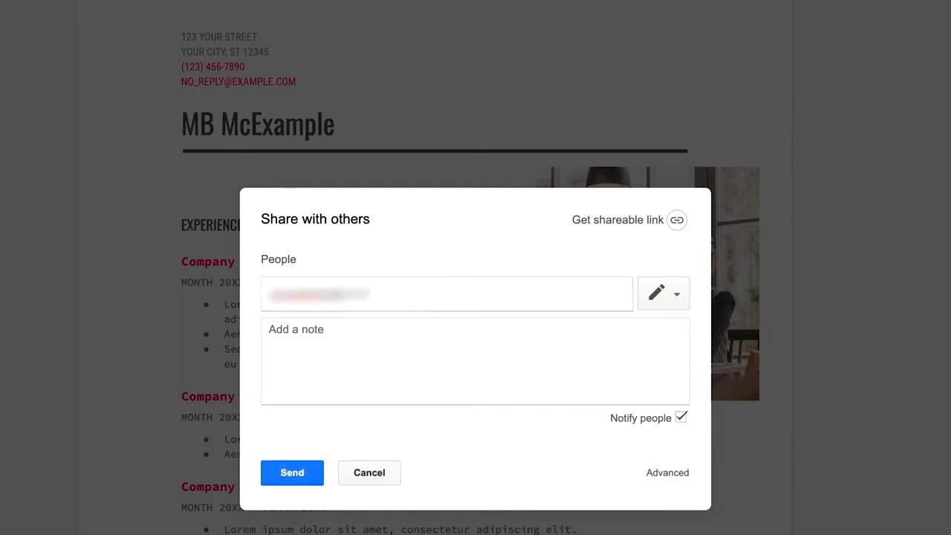
left_click(679, 295)
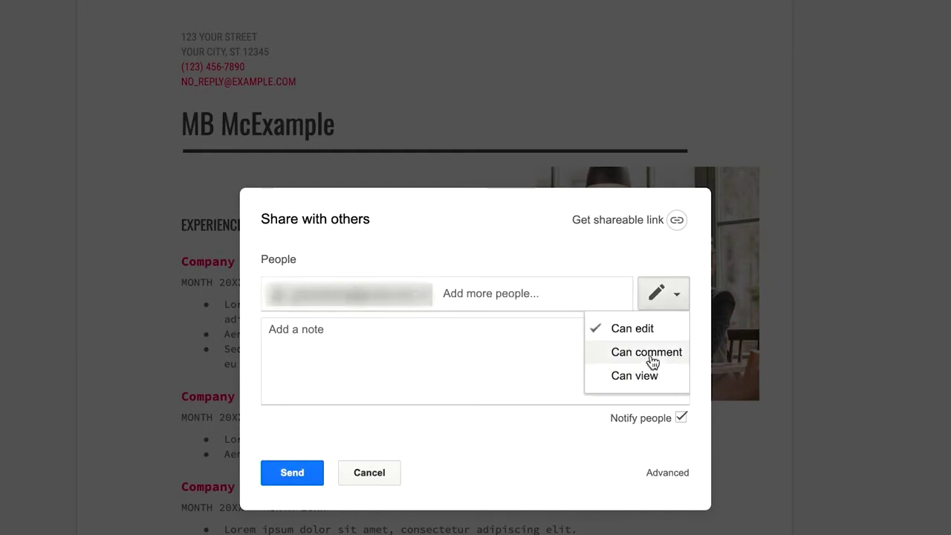
left_click(646, 329)
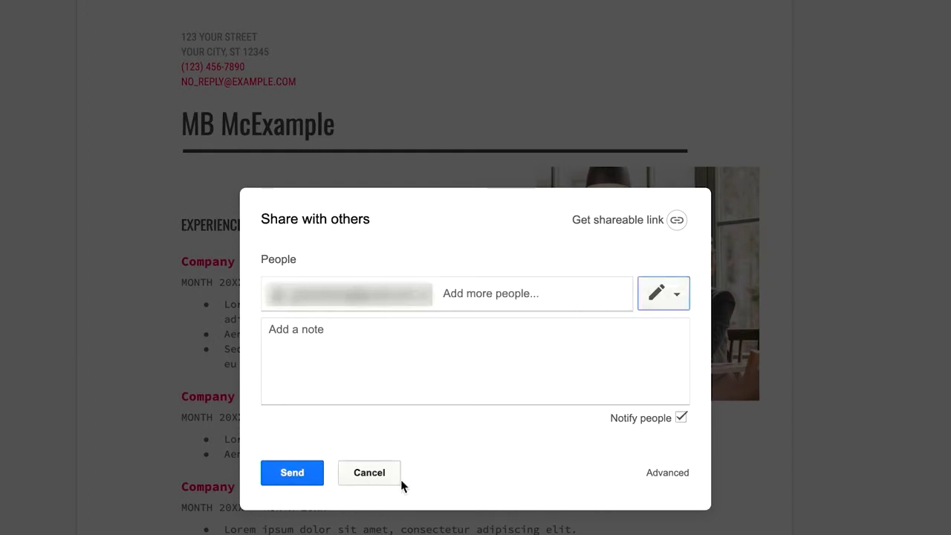
- Open the advanced sharing settings and change who can access the document link
left_click(676, 475)
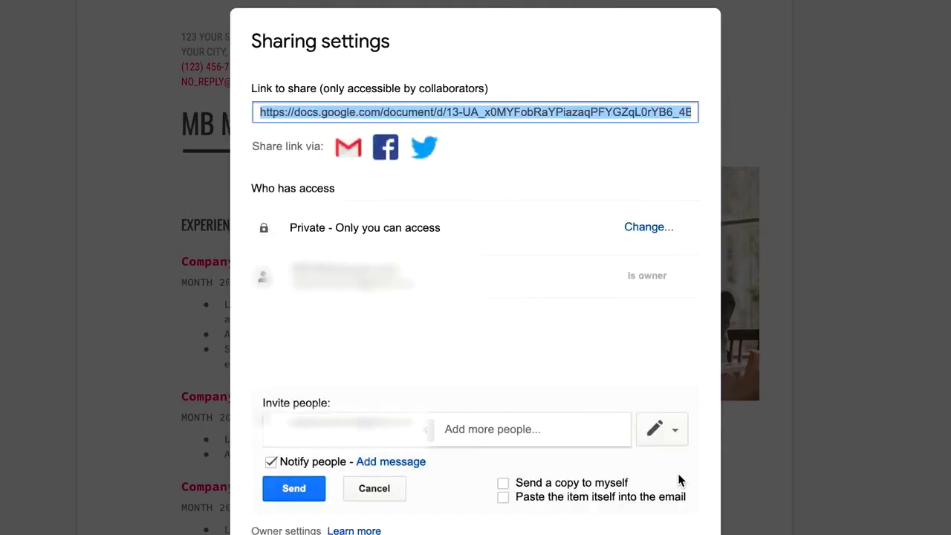
left_click(647, 229)
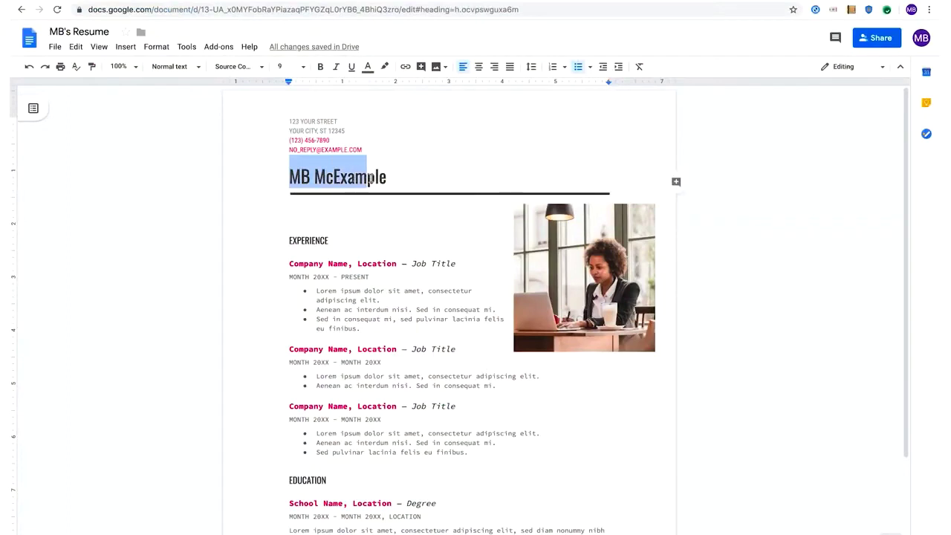
- Comment on the name heading, mentioning the collaborator with a note and assigning it to them
left_click_drag(381, 178, 386, 179)
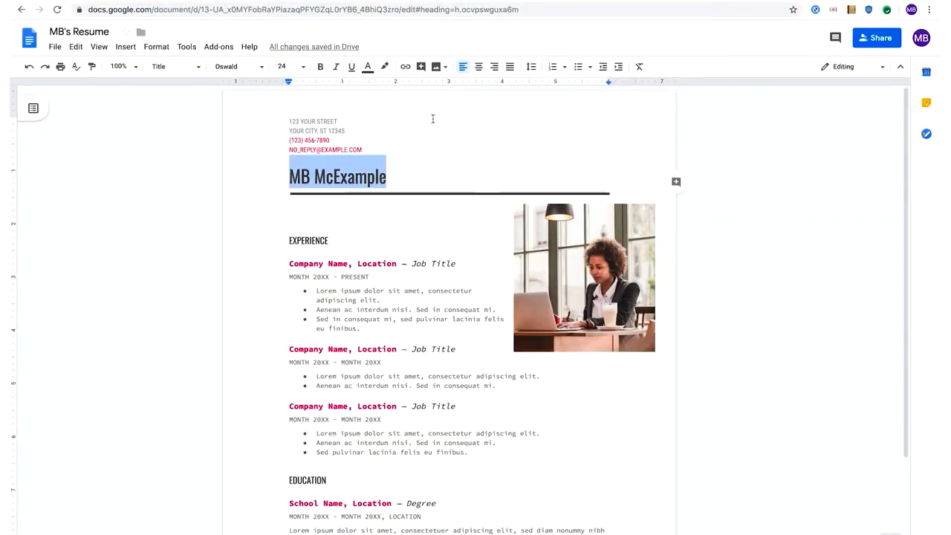
left_click(421, 67)
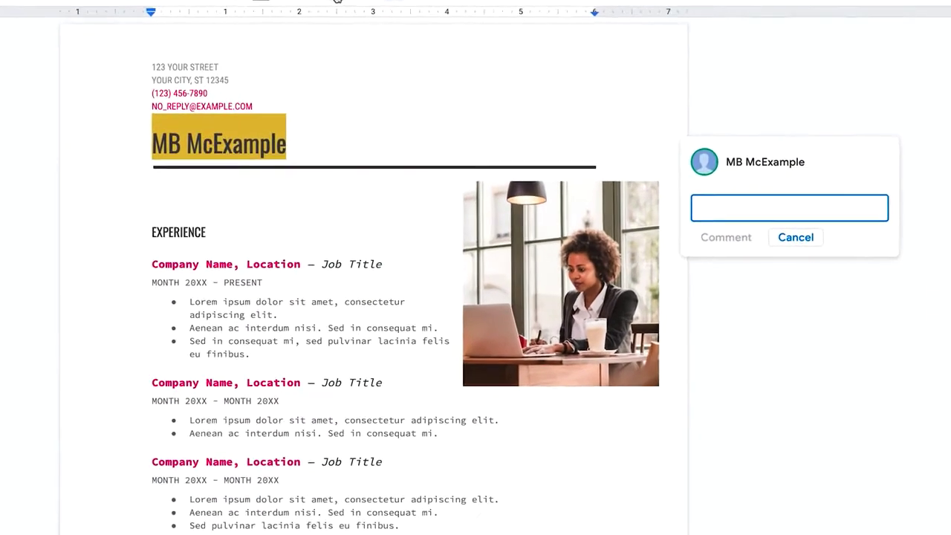
type("Note to se")
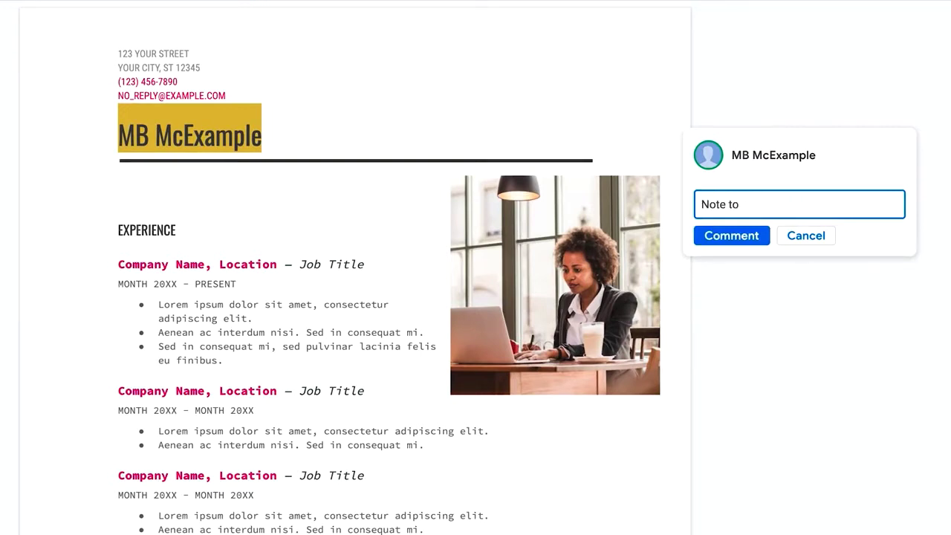
key("BackSpace")
key("BackSpace")
key("BackSpace")
key("BackSpace")
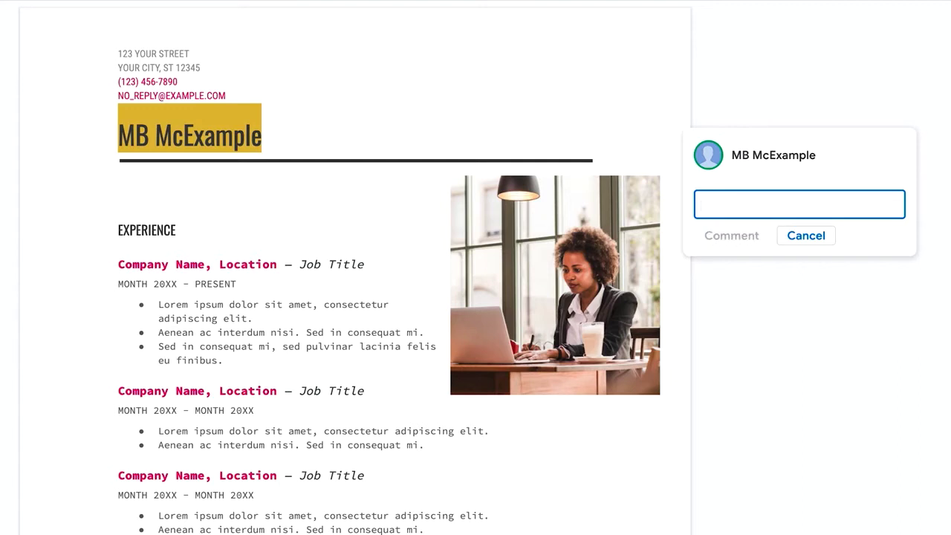
type("+")
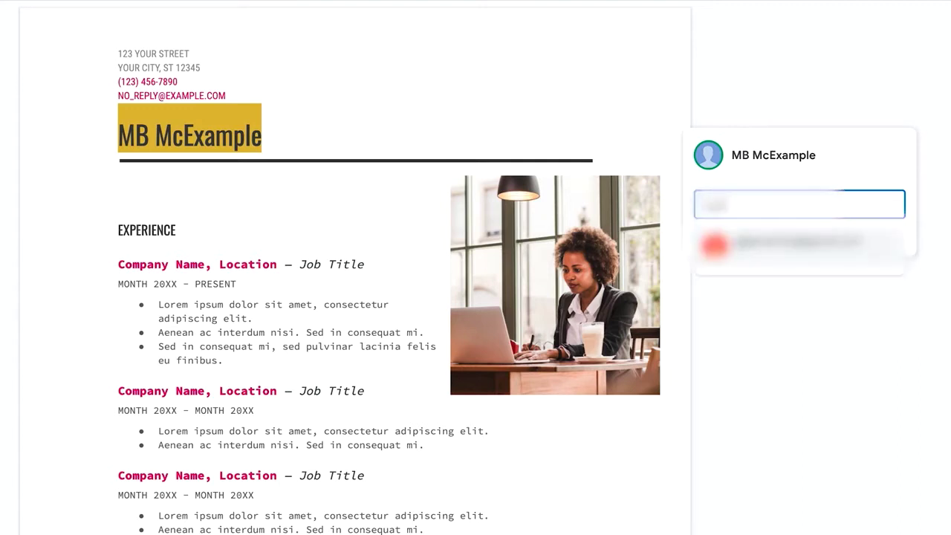
left_click(791, 245)
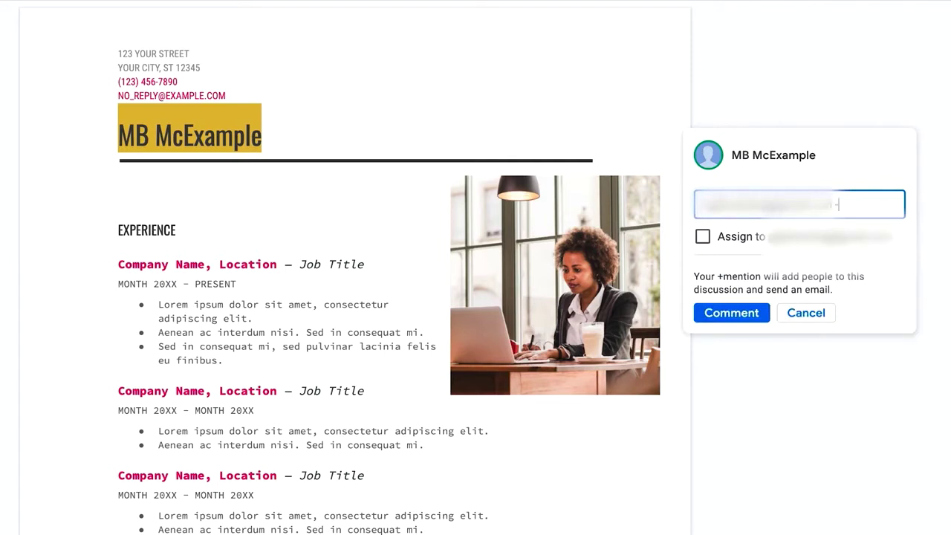
type("- Note to Stasia")
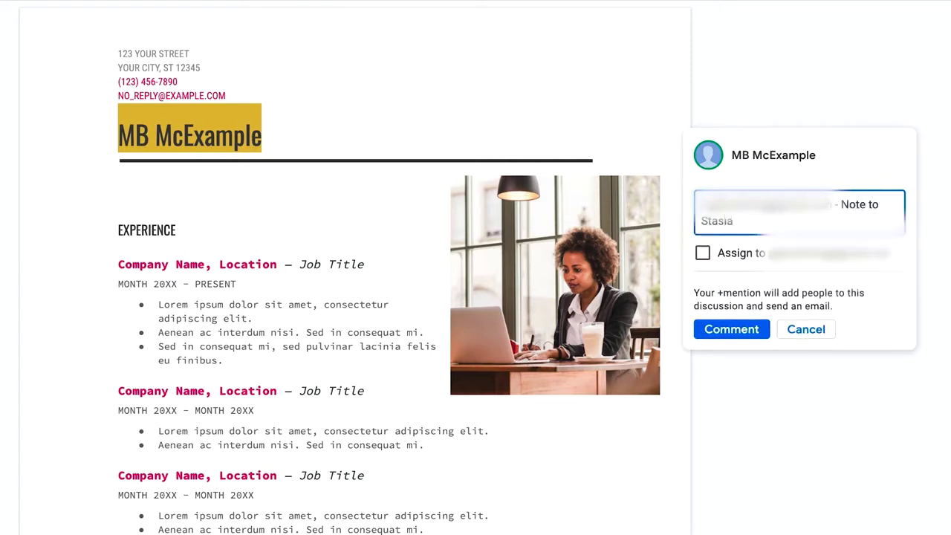
left_click(703, 253)
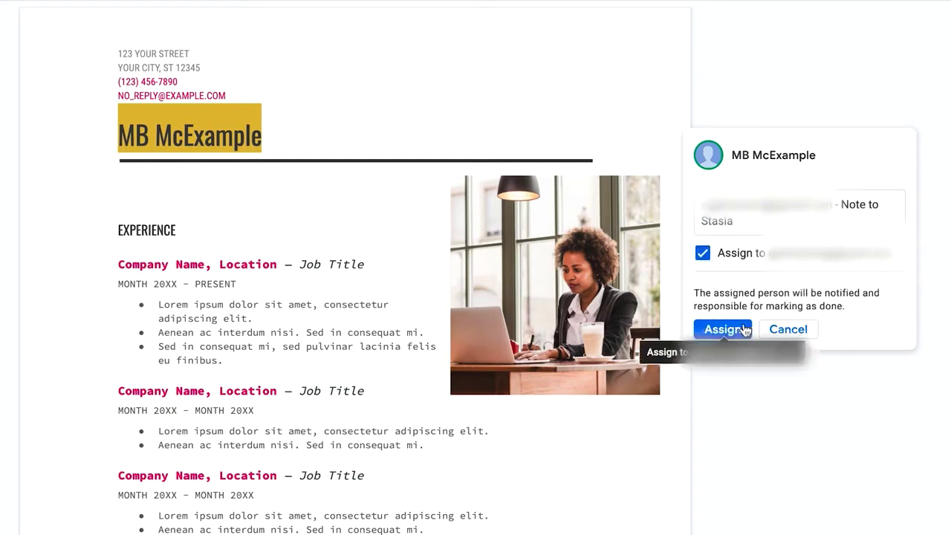
left_click(741, 329)
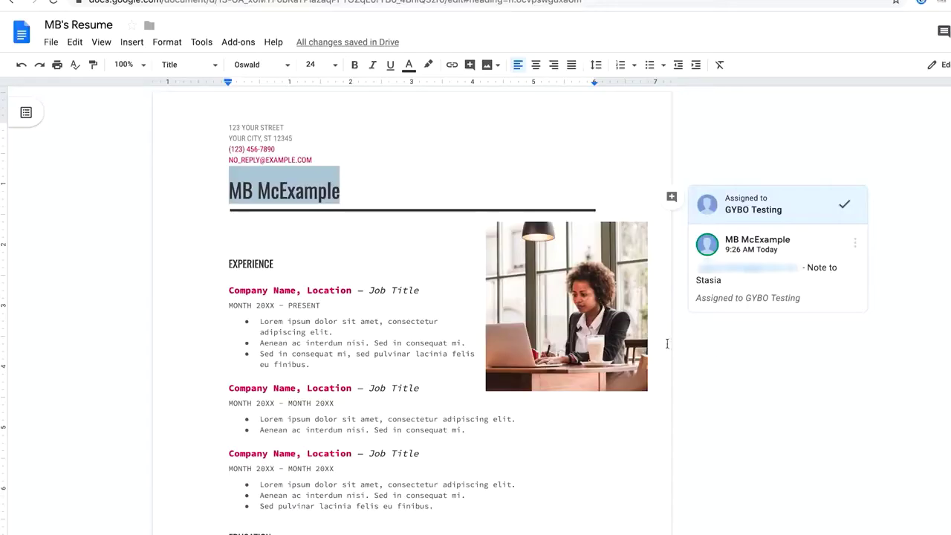
- Browse the July 17 9:24, 8:44 and 7:37 versions in the version history
left_click(51, 43)
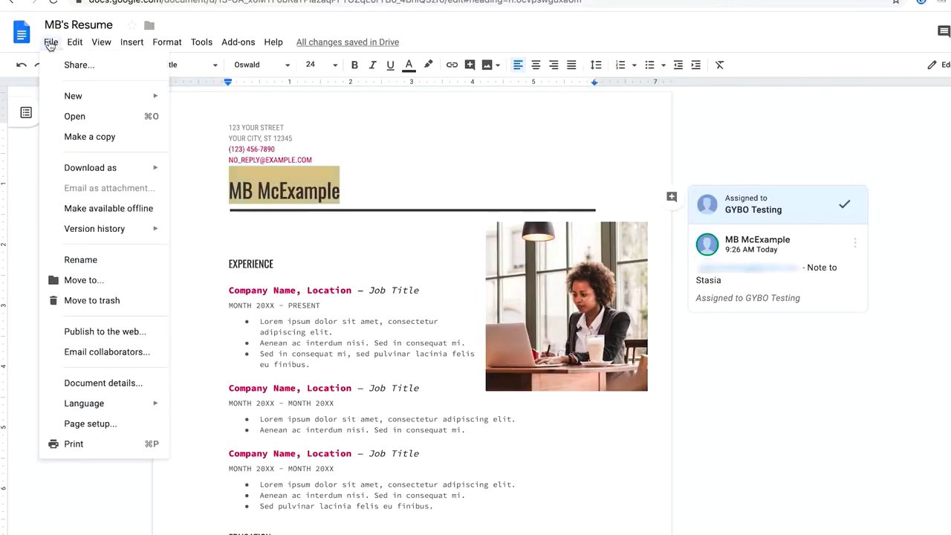
mouse_move(45, 234)
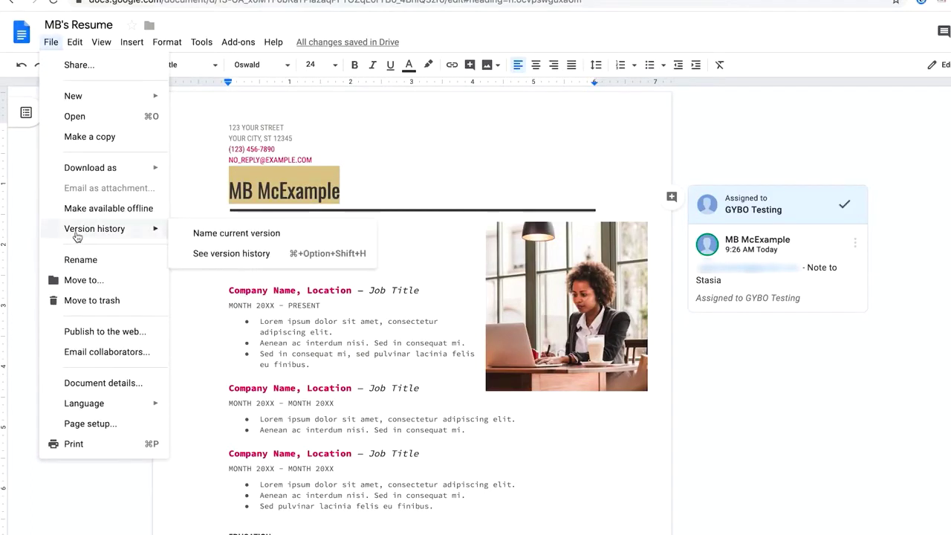
left_click(201, 254)
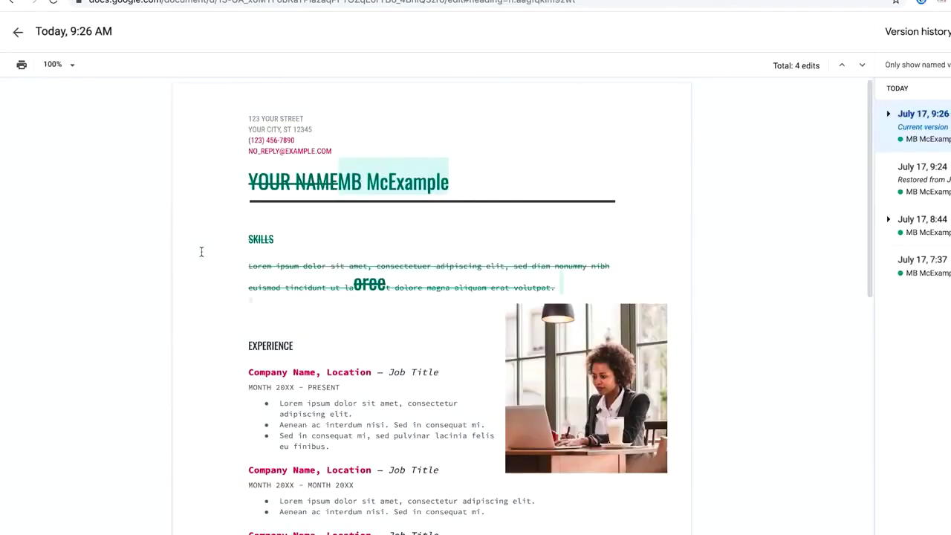
left_click(911, 177)
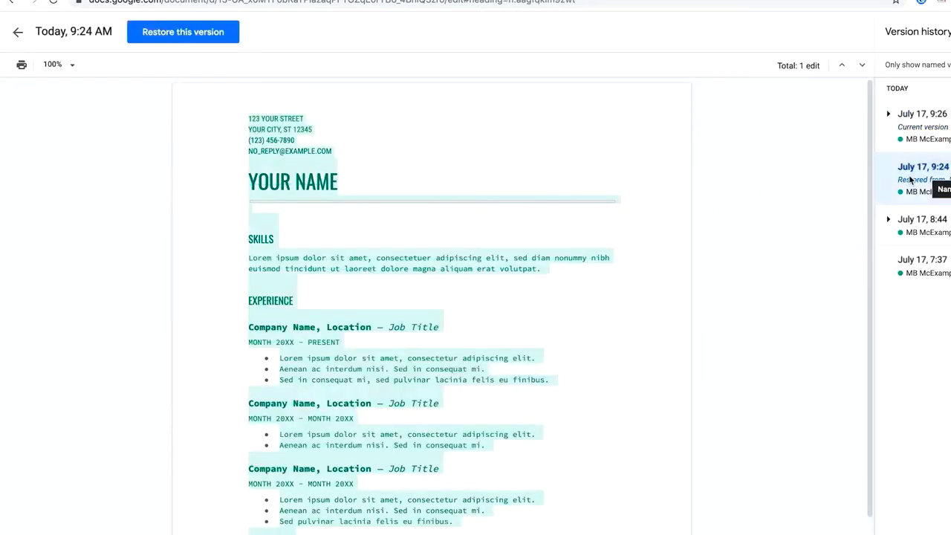
left_click(901, 226)
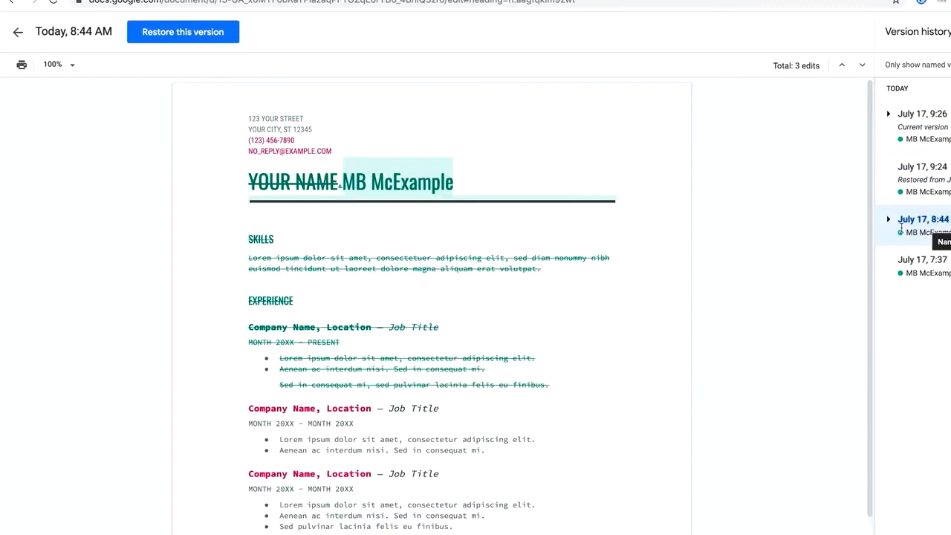
left_click(932, 259)
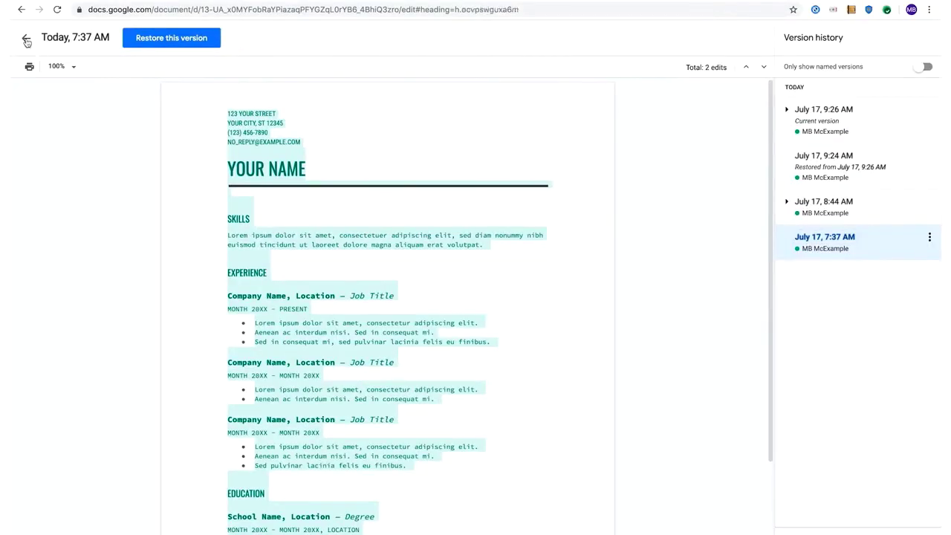
- Return to the current document and reopen the version history options
left_click(25, 37)
left_click(55, 46)
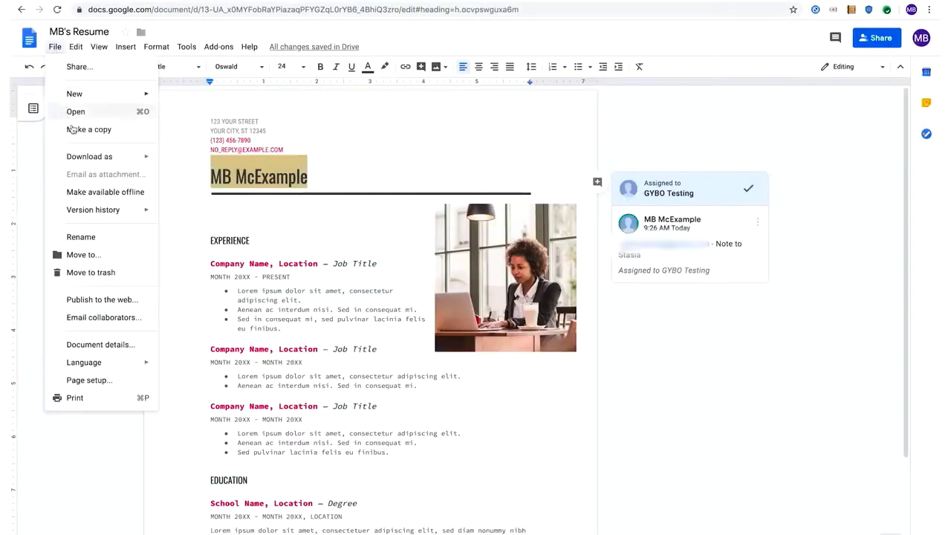
mouse_move(104, 210)
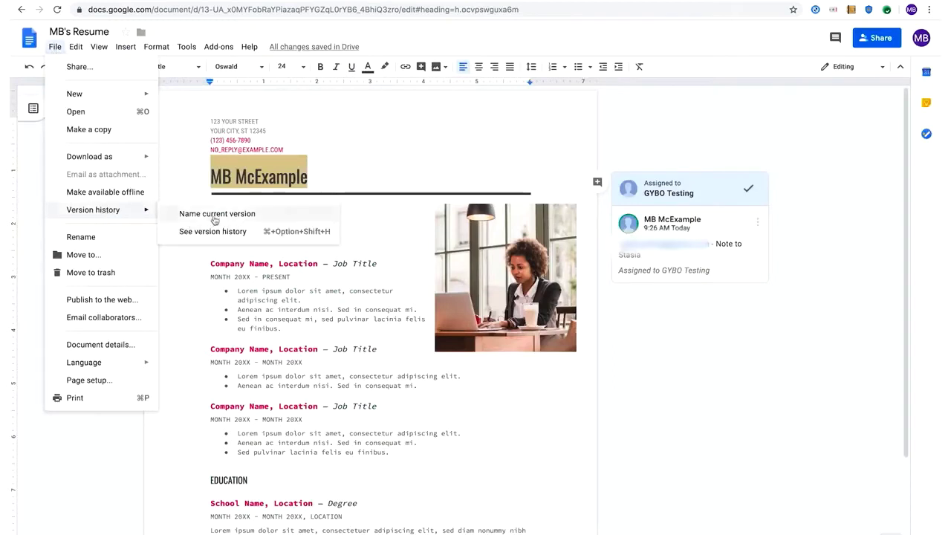